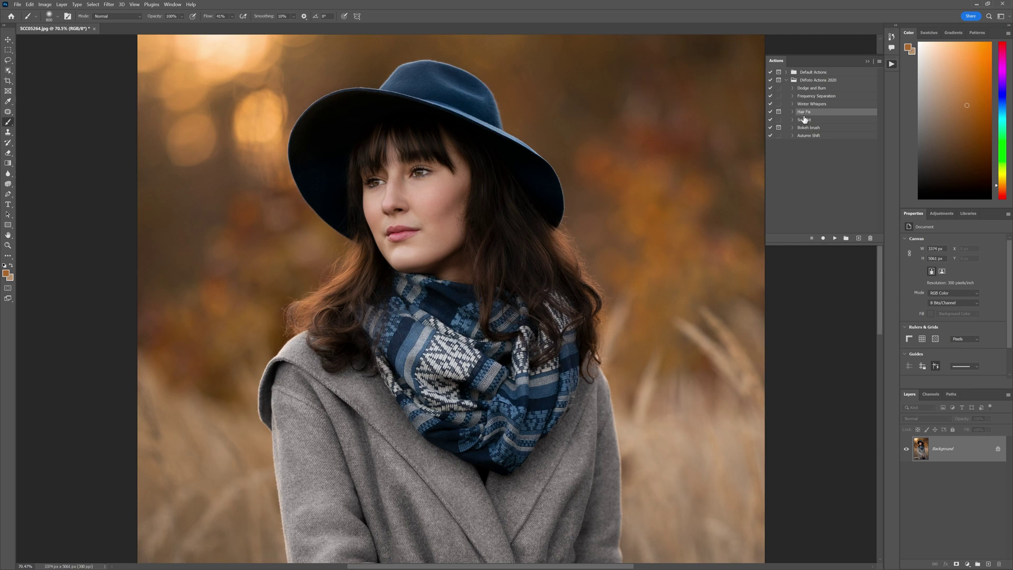
Step: Run the Hair Fix action to add a masked Hair group, stopping it at its message prompt
left_click(834, 238)
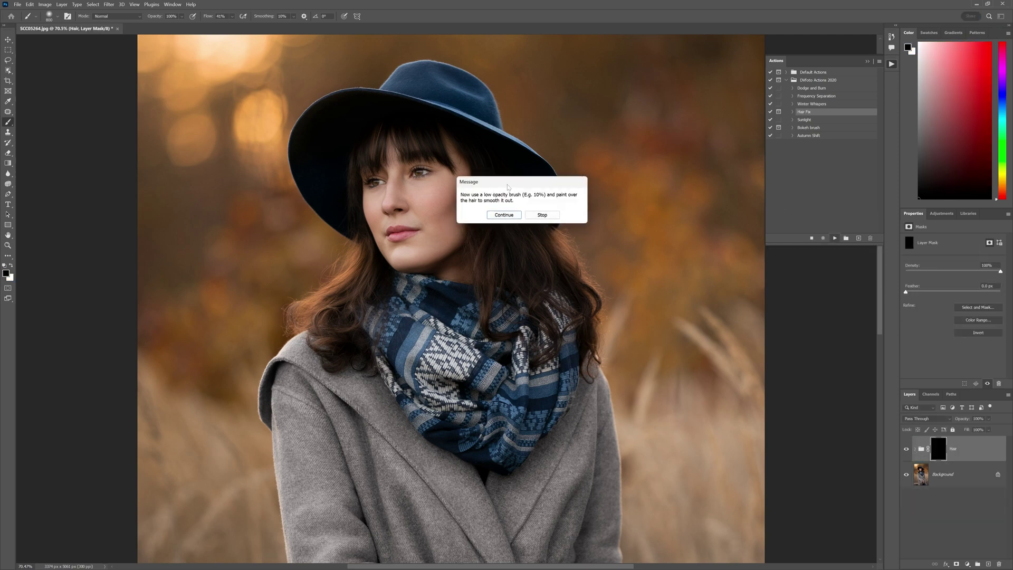
left_click_drag(508, 186, 458, 184)
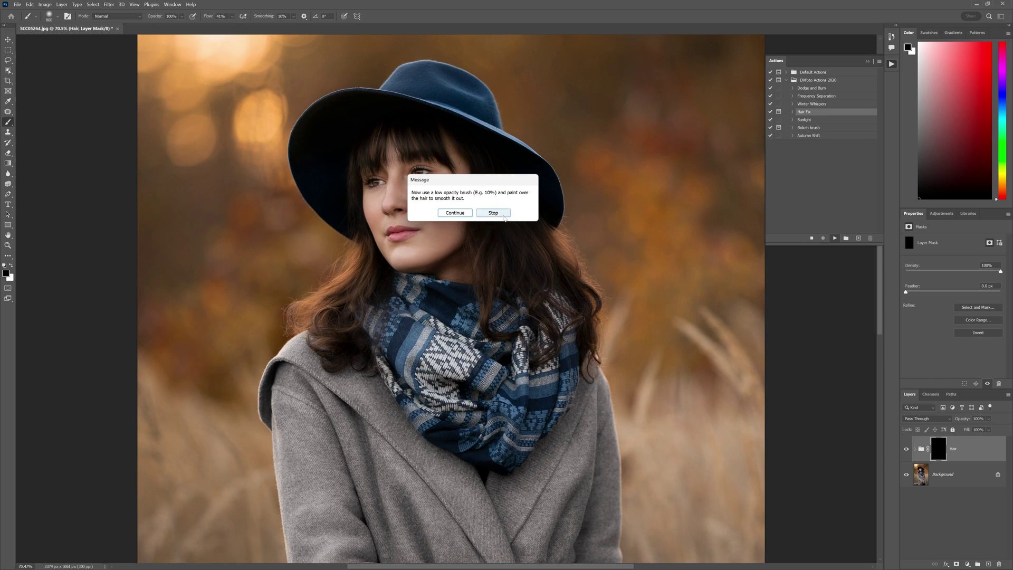
left_click(491, 213)
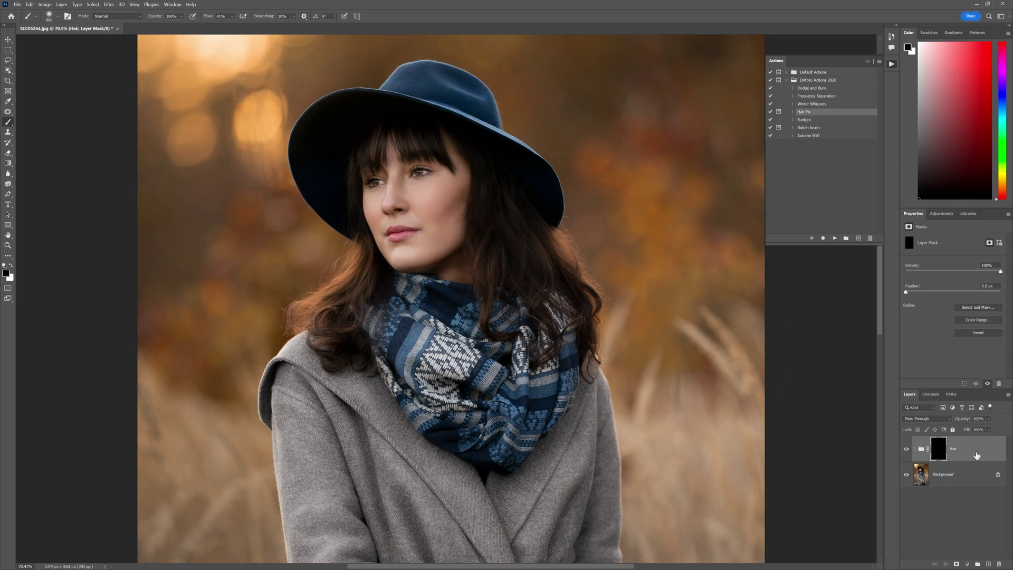
Step: Delete the Hair group, leaving only Background, and show the Filter > Stylize submenu
left_click(976, 454)
key("Delete")
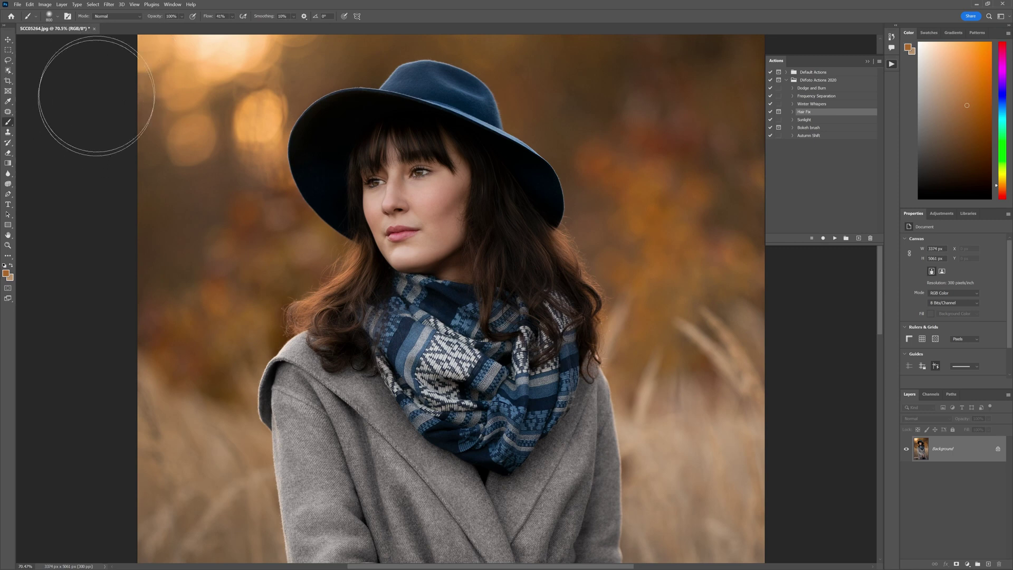
left_click(109, 5)
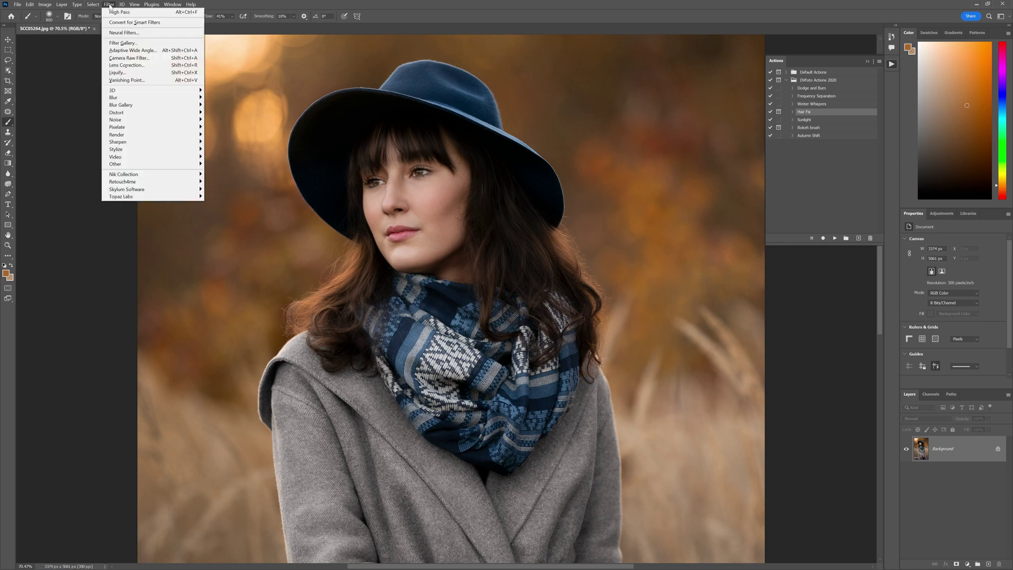
mouse_move(139, 153)
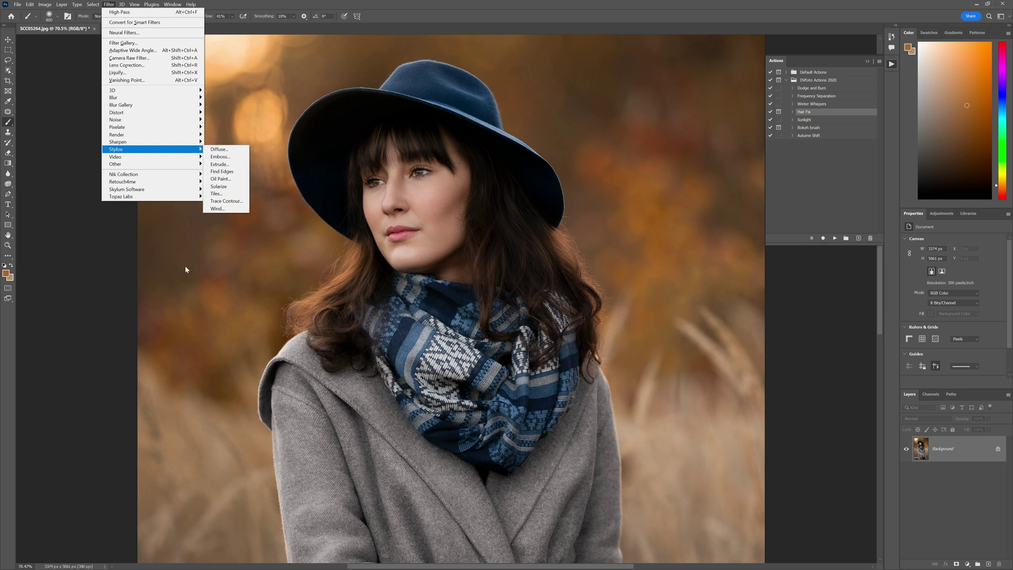
Step: Toggle Use Graphics Processor off and on in Performance preferences, keep it enabled, then pick the Brush
left_click(115, 286)
left_click(30, 5)
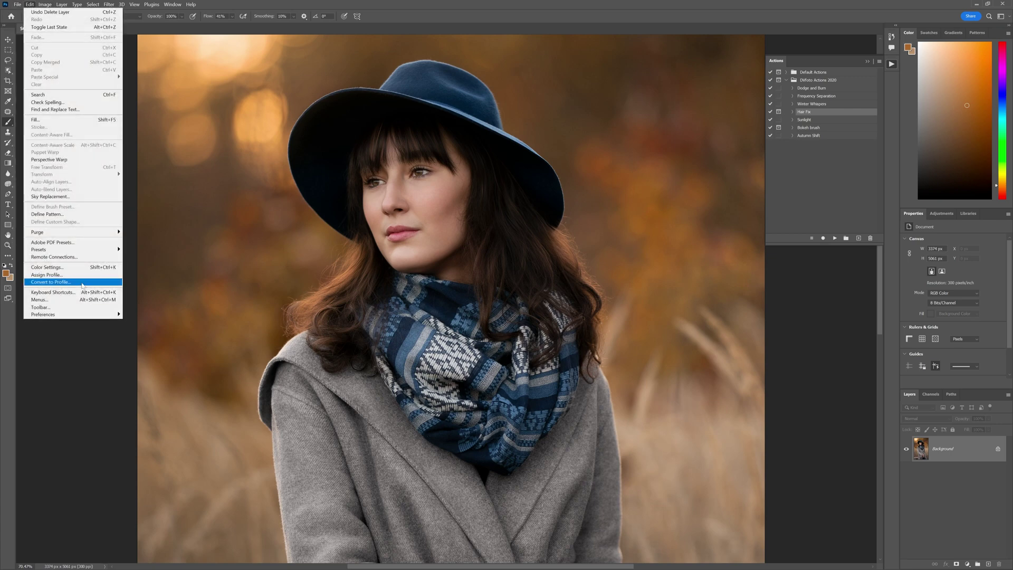
mouse_move(74, 319)
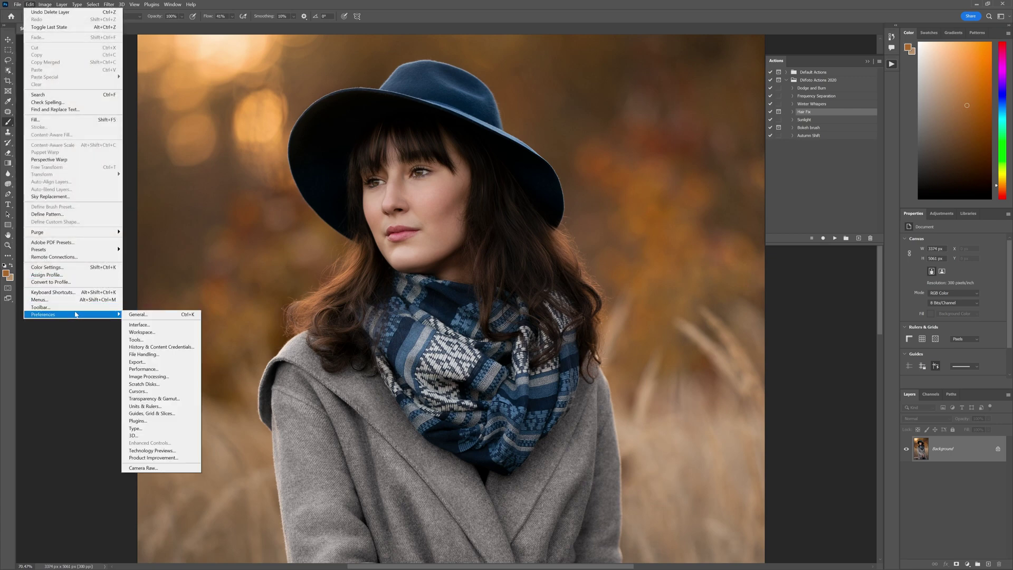
left_click(143, 364)
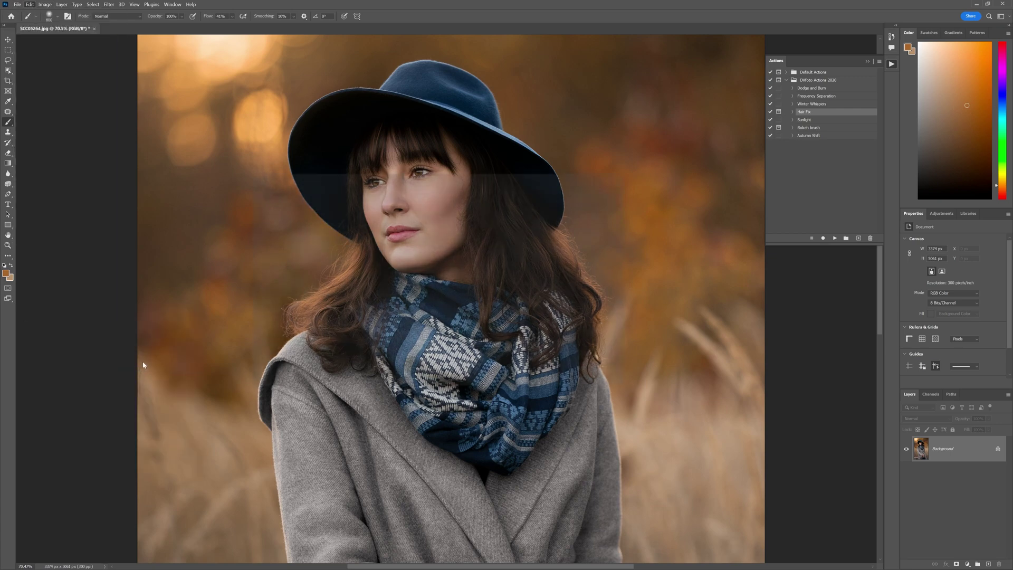
mouse_move(508, 211)
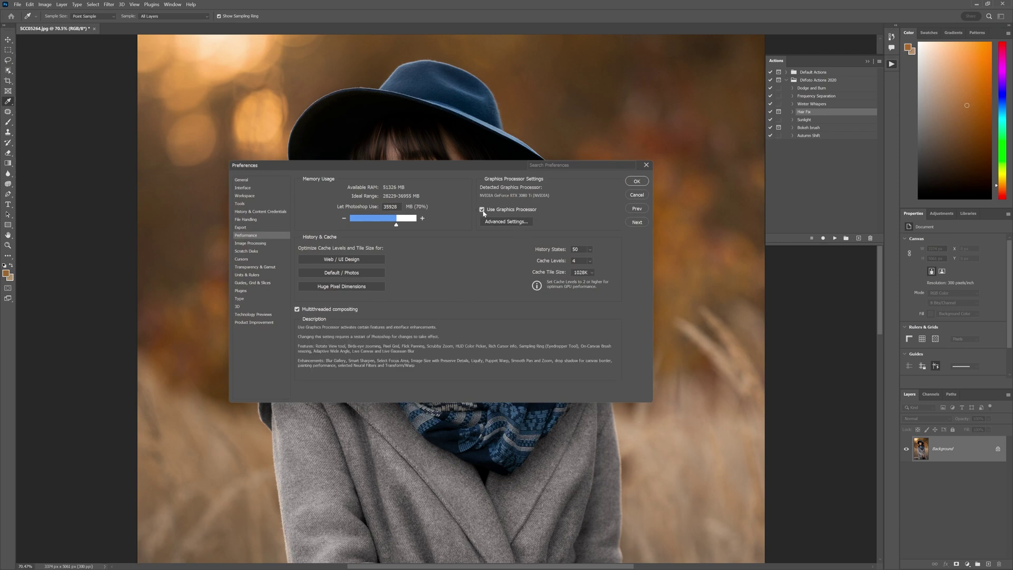
left_click(482, 210)
left_click(482, 210)
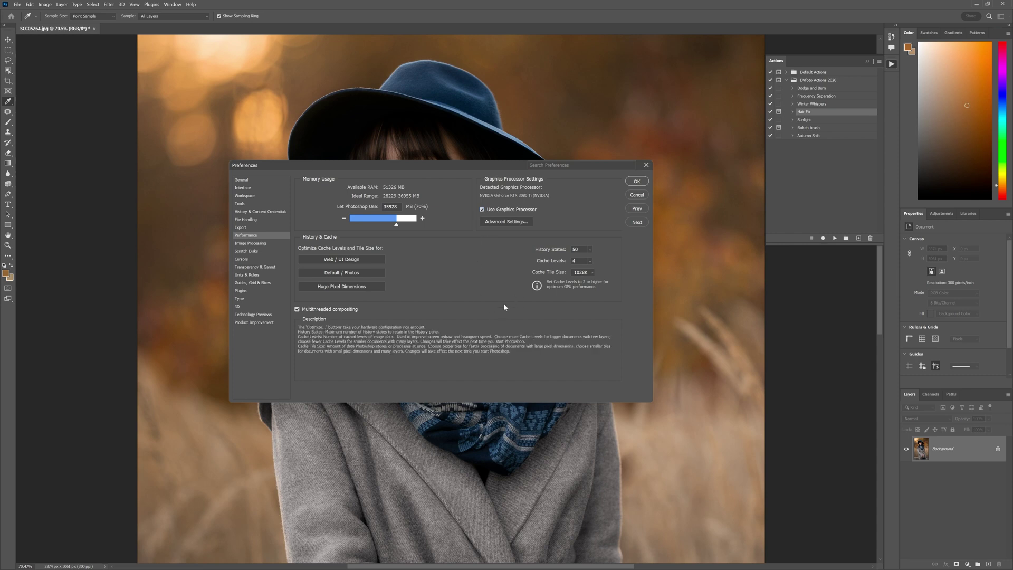
left_click(637, 181)
key("b")
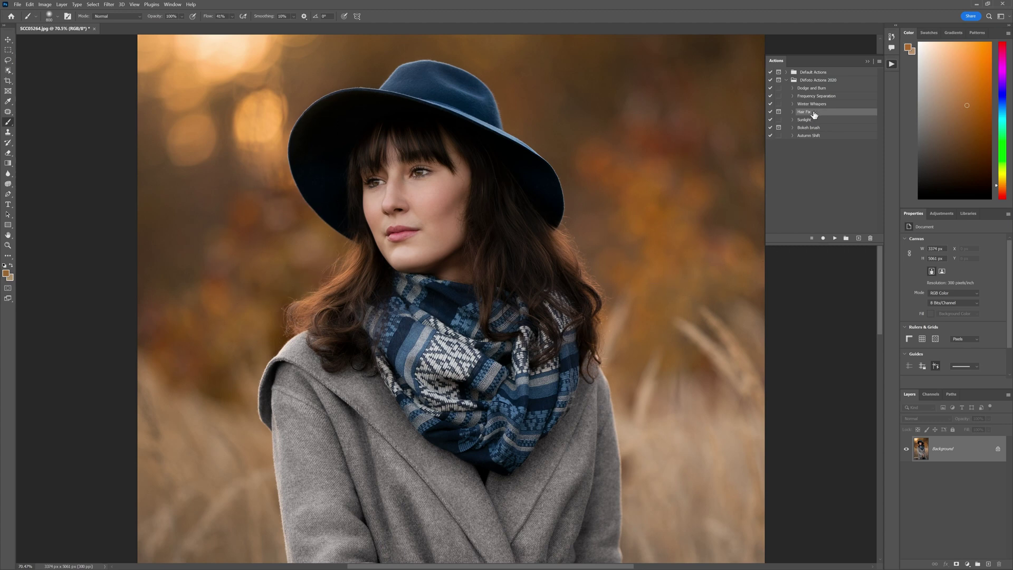
Step: Browse the Filter and Edit menus, dismiss them, then reopen Edit toward Preferences
left_click(109, 4)
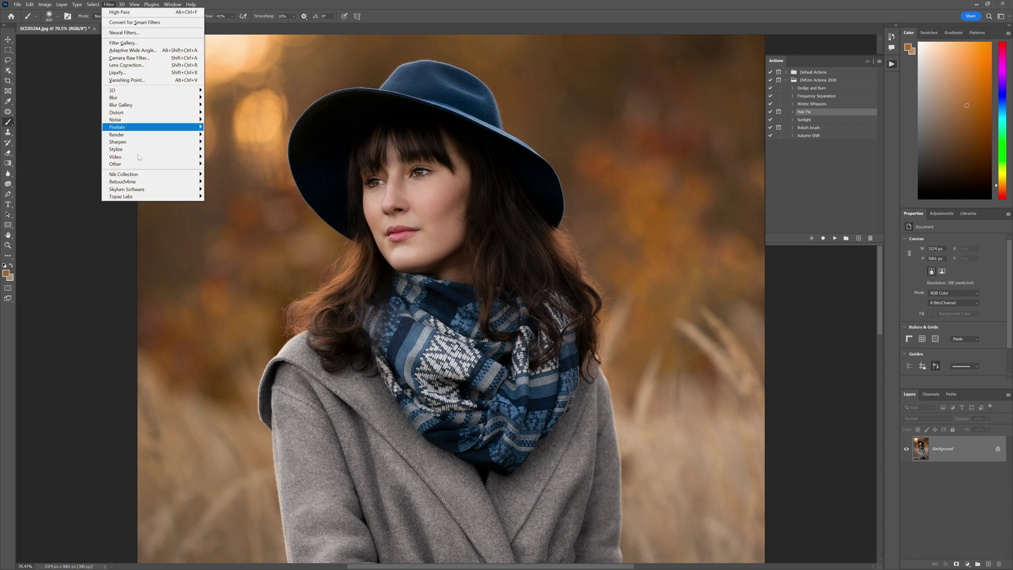
mouse_move(70, 6)
mouse_move(20, 6)
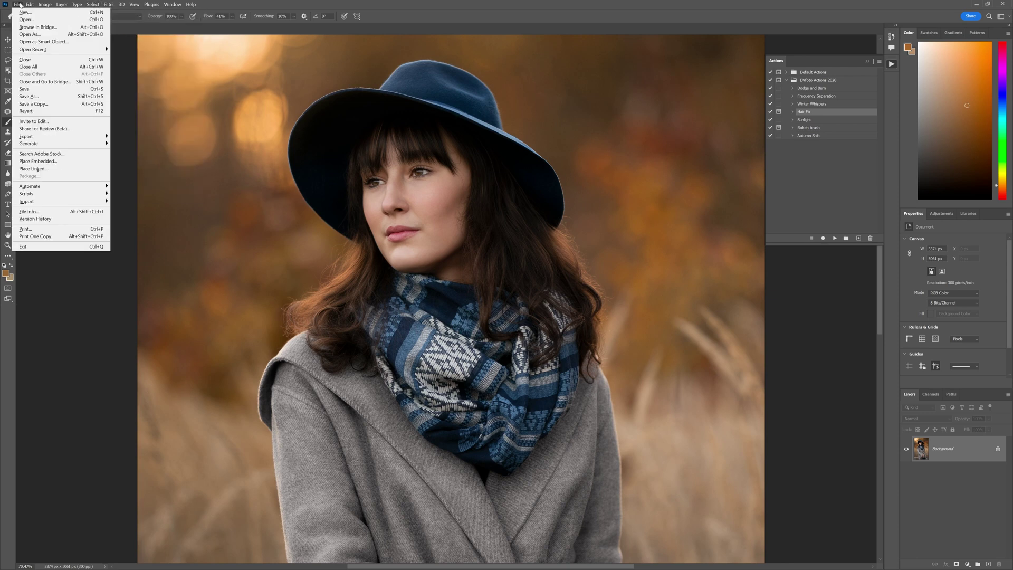
left_click(68, 265)
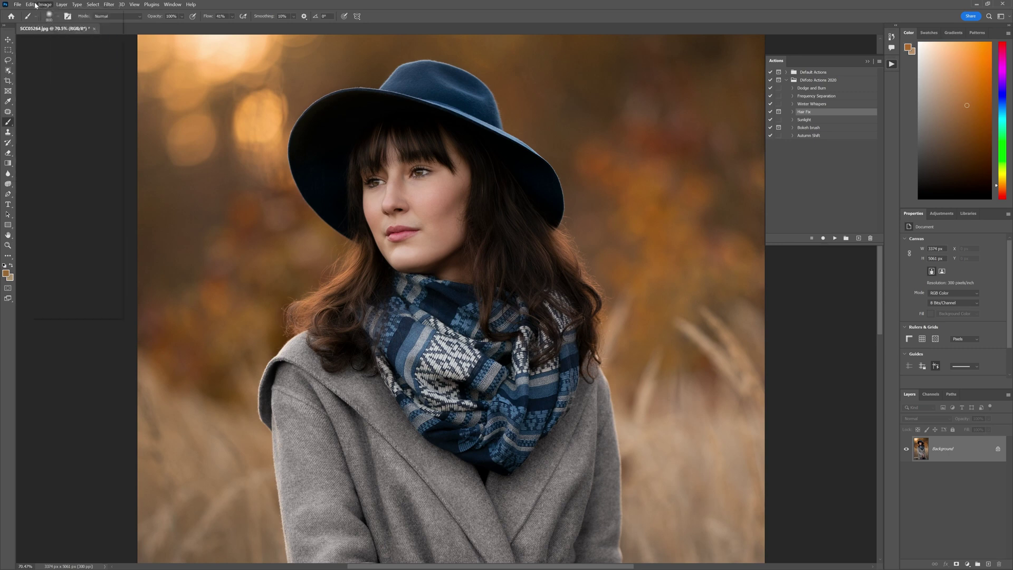
key("alt+e")
mouse_move(79, 315)
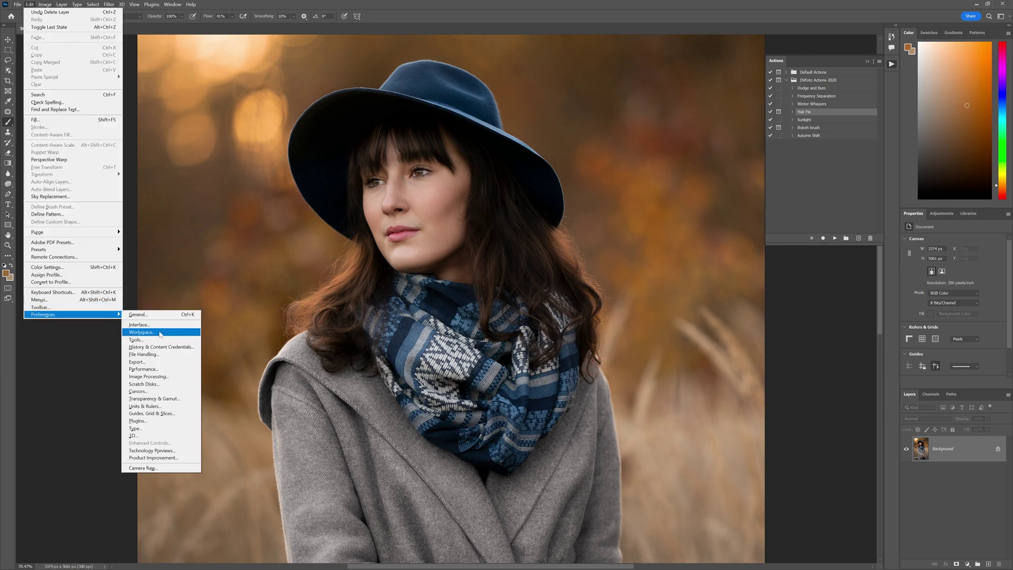
left_click(414, 188)
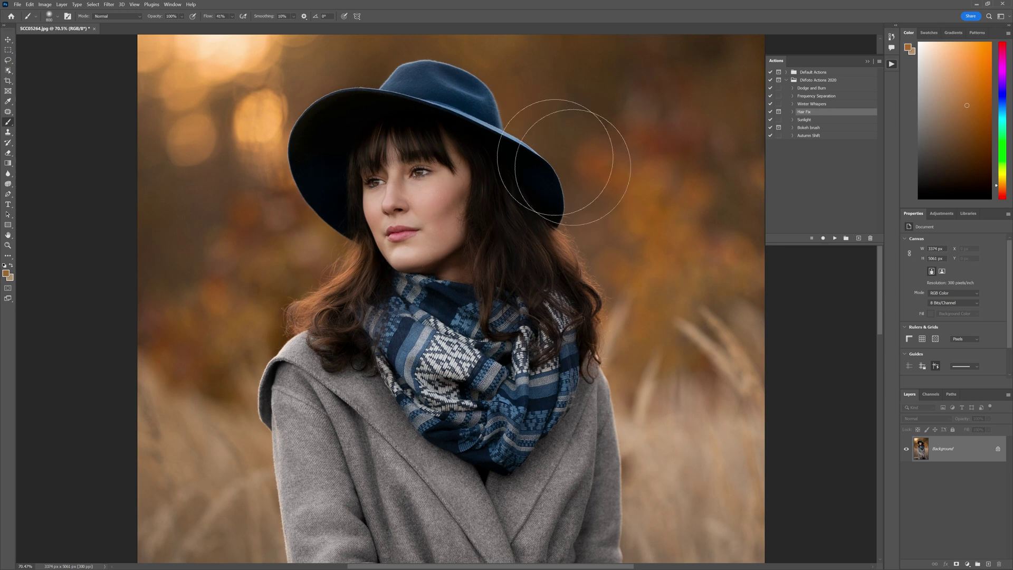
left_click(31, 5)
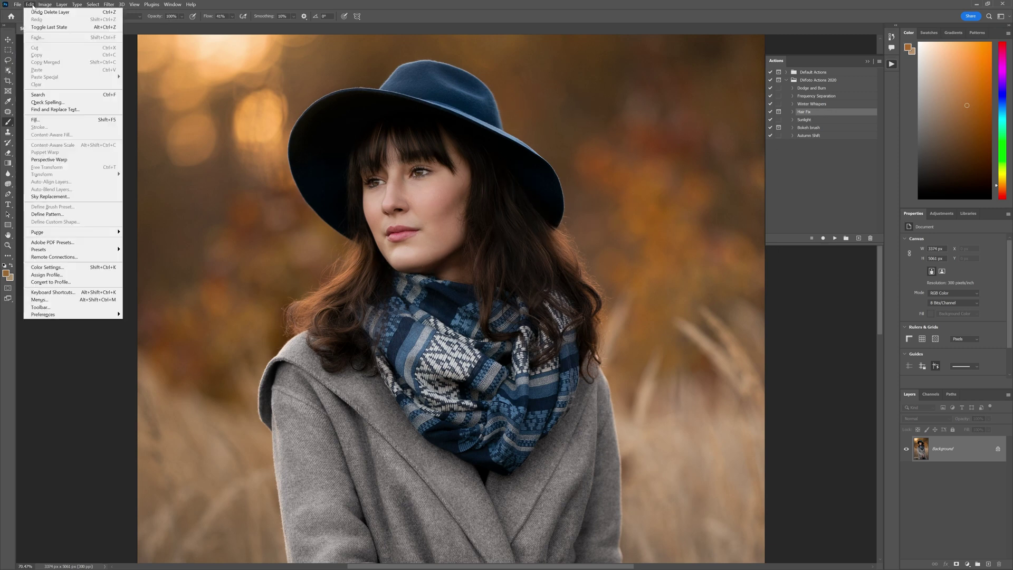
Step: Open and close Performance preferences with graphics processor still on, then show the Filter menu
mouse_move(68, 317)
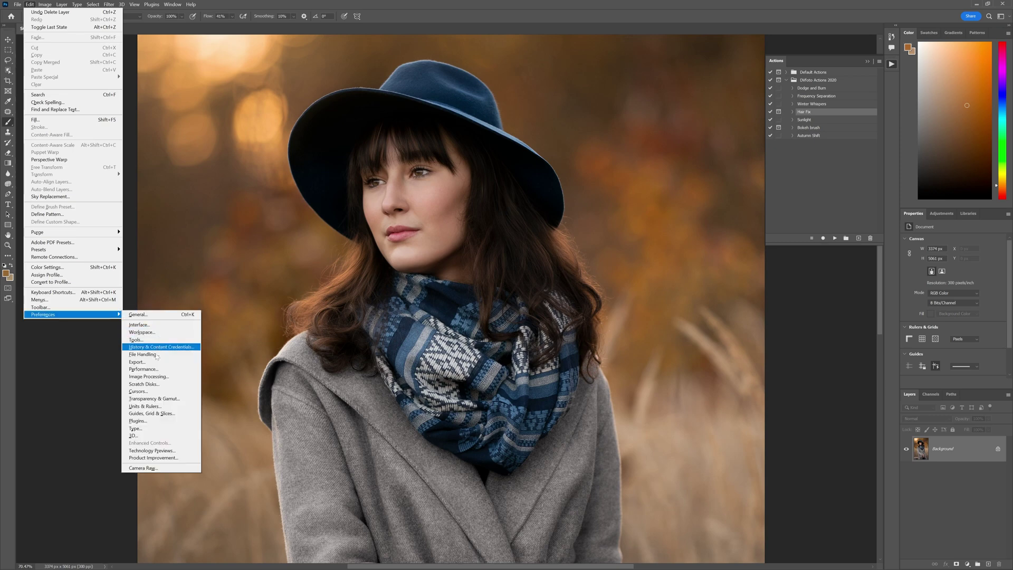
left_click(143, 369)
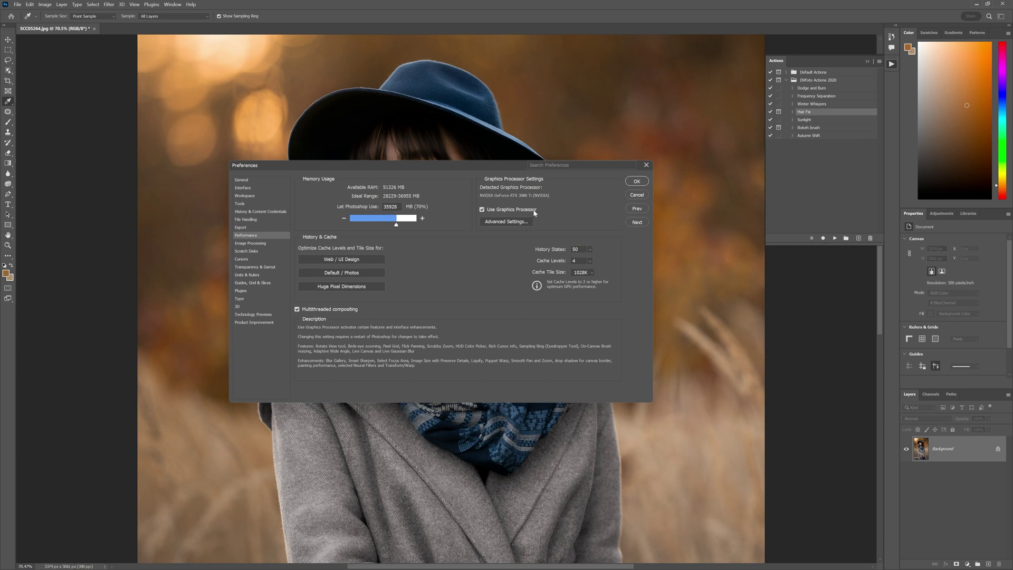
left_click(642, 182)
left_click(109, 4)
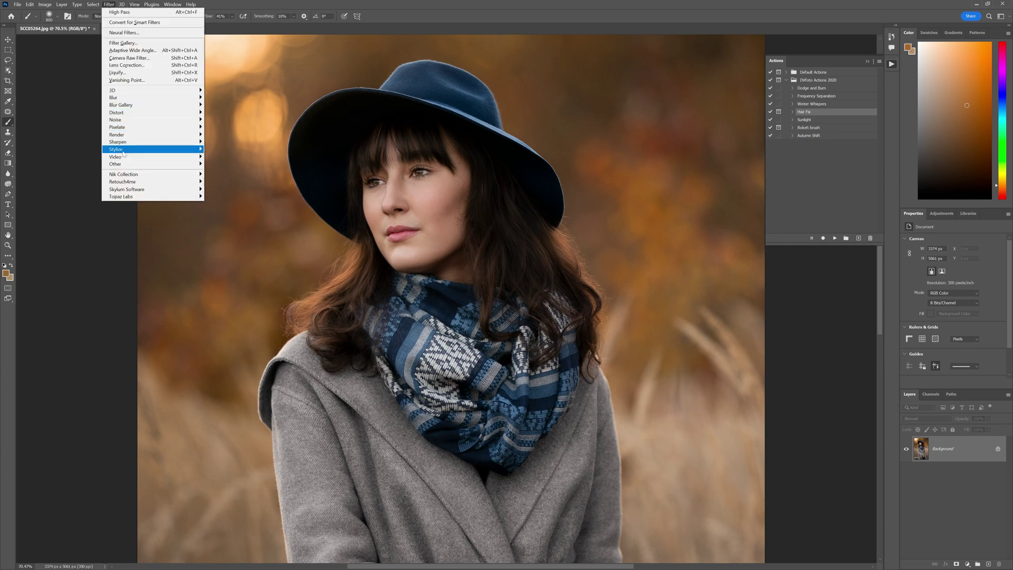
Step: Dismiss the Filter menu and replay Hair Fix to add a Hair group with a black mask
mouse_move(125, 149)
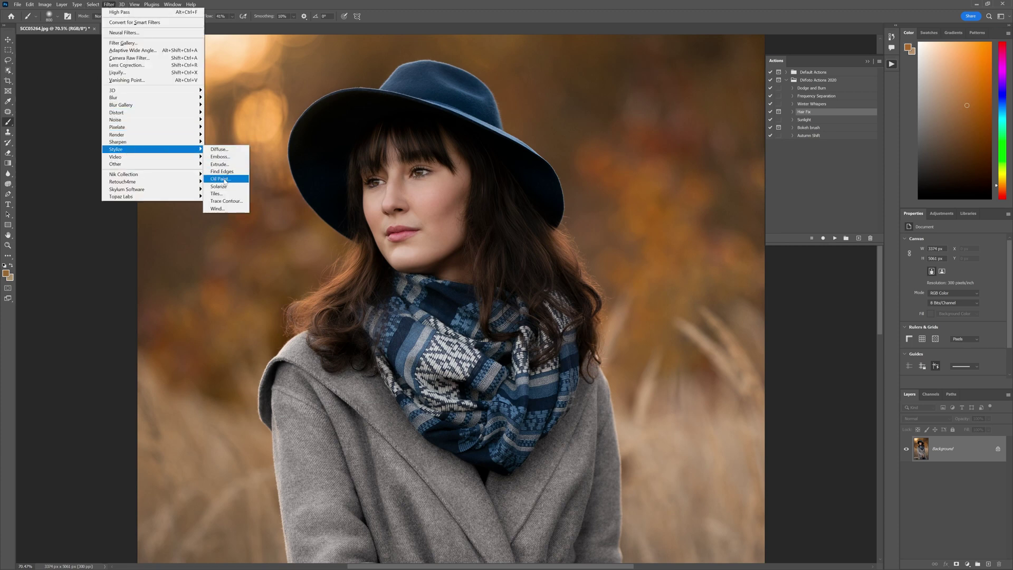
left_click(820, 117)
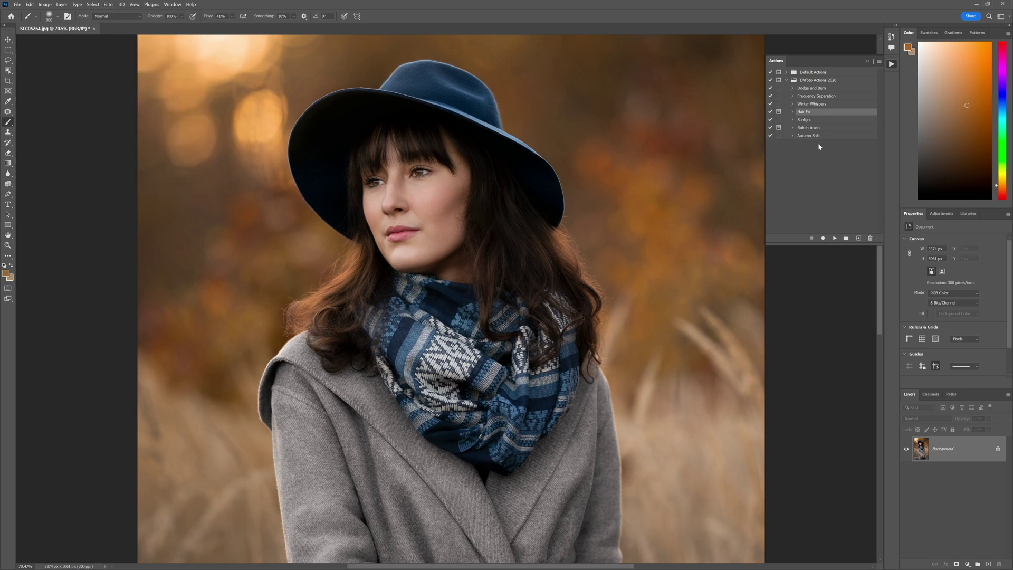
left_click(835, 238)
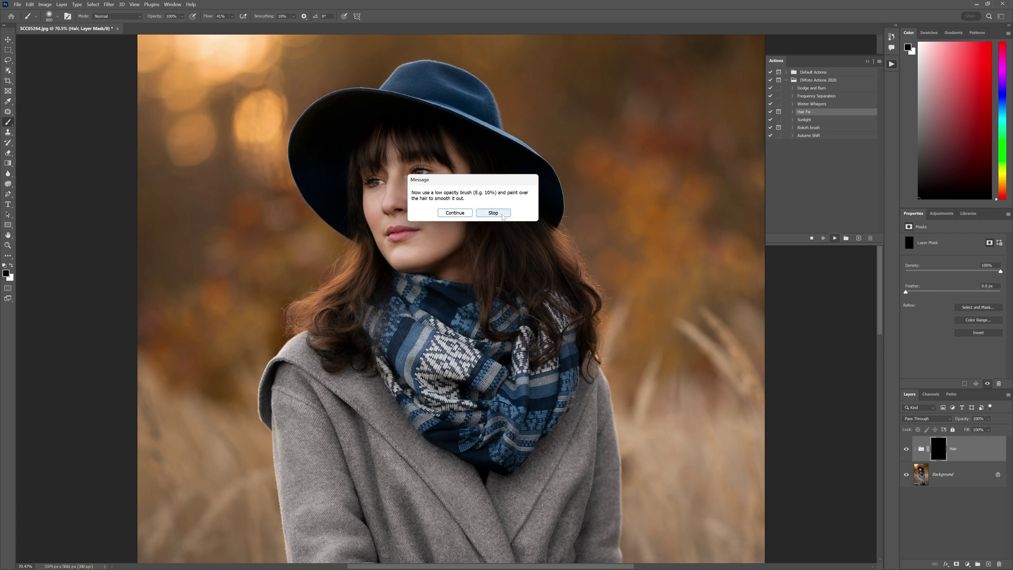
Step: Stop Hair Fix at its painting prompt and lower the brush flow to 10%
left_click(493, 214)
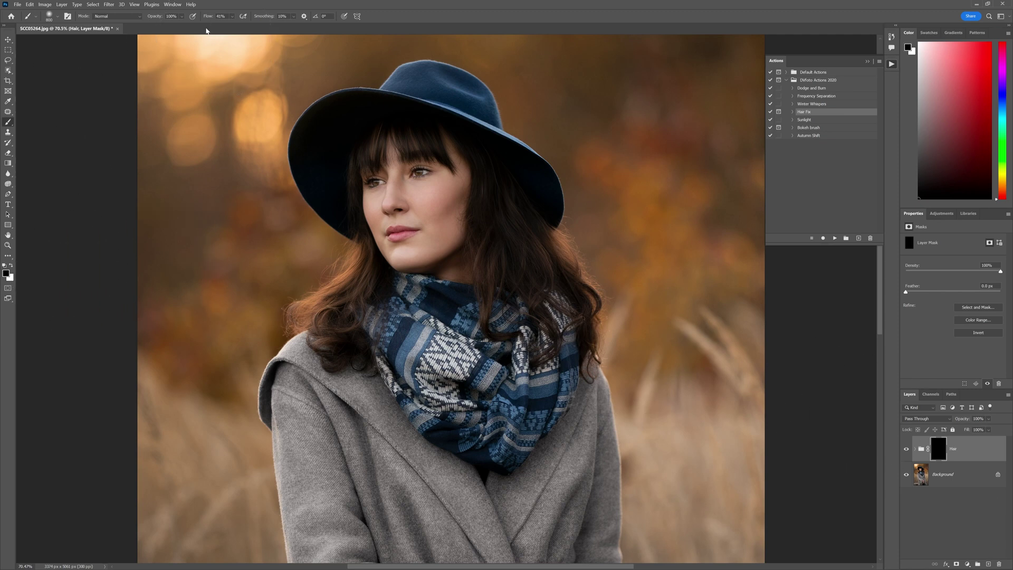
left_click_drag(208, 20, 196, 24)
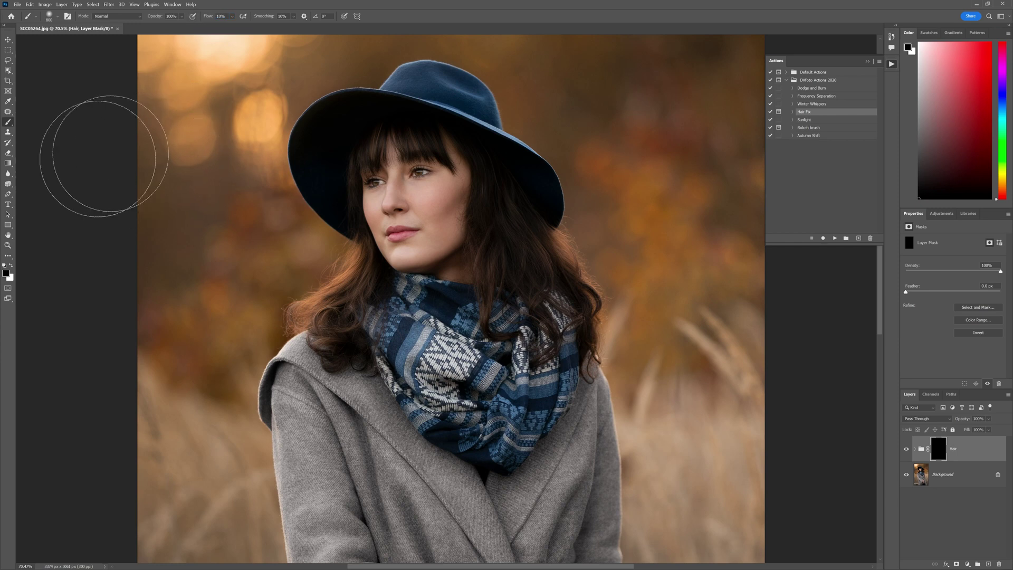
Step: Paint white with a 250-pixel brush over the left hair on the Hair mask
left_click(10, 267)
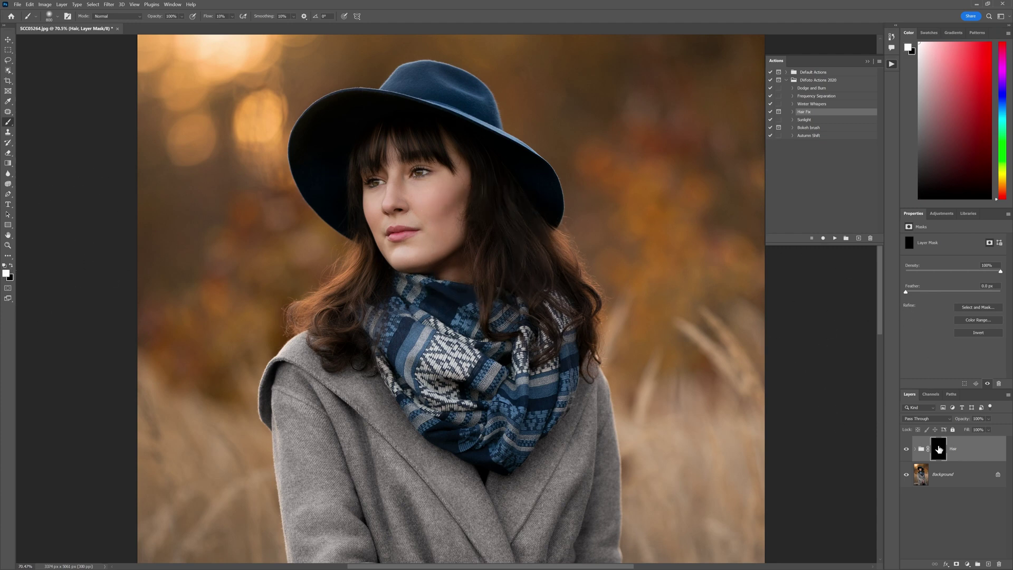
key("bracketleft")
key("bracketleft")
key("bracketleft")
key("bracketleft")
key("bracketleft")
key("bracketleft")
left_click_drag(345, 202, 342, 305)
Step: Set the Hair group's opacity to 80% and zoom in on the face
left_click_drag(963, 419, 957, 422)
left_click(8, 244)
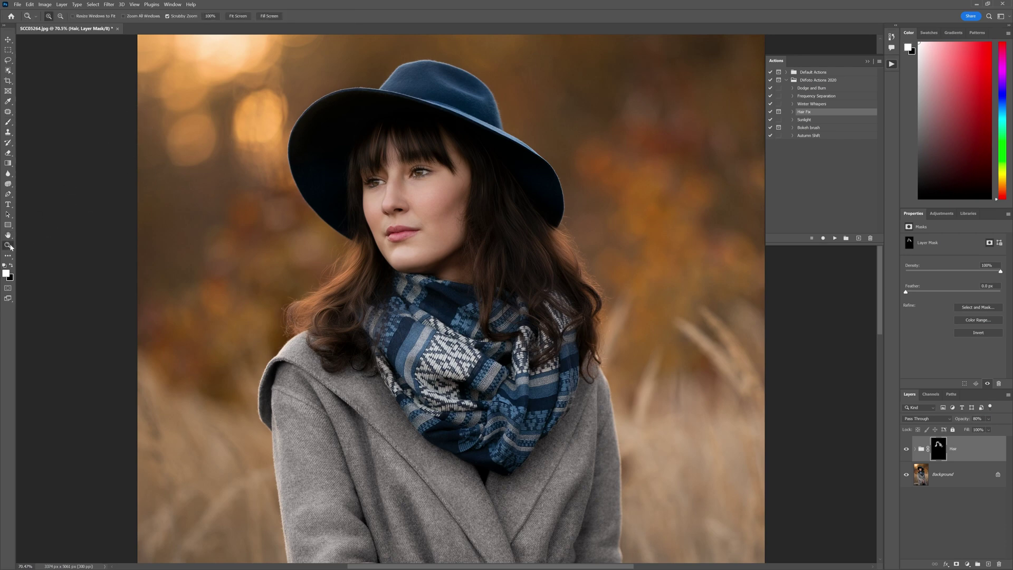
left_click_drag(468, 228, 497, 211)
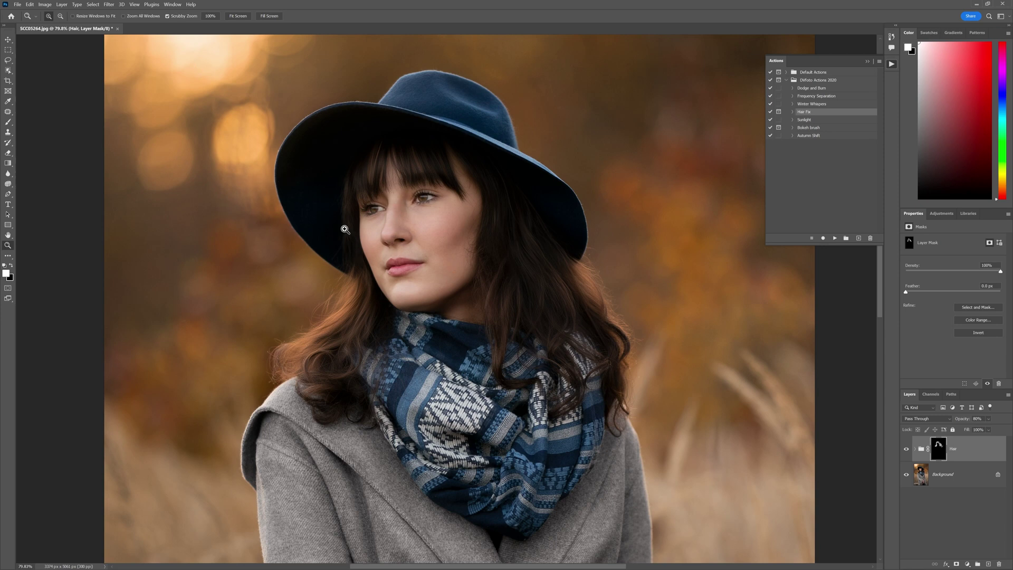
left_click(109, 5)
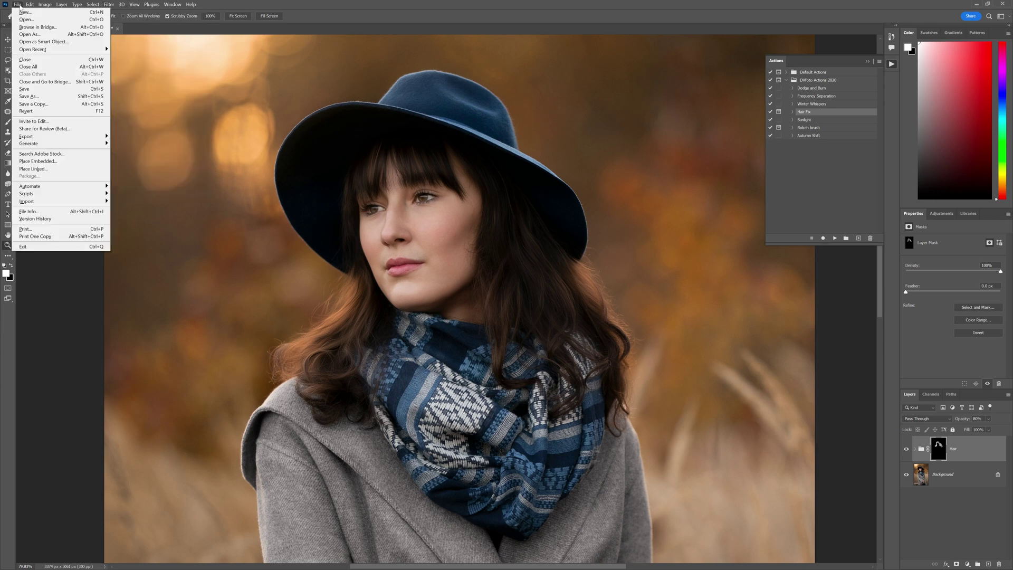
mouse_move(58, 5)
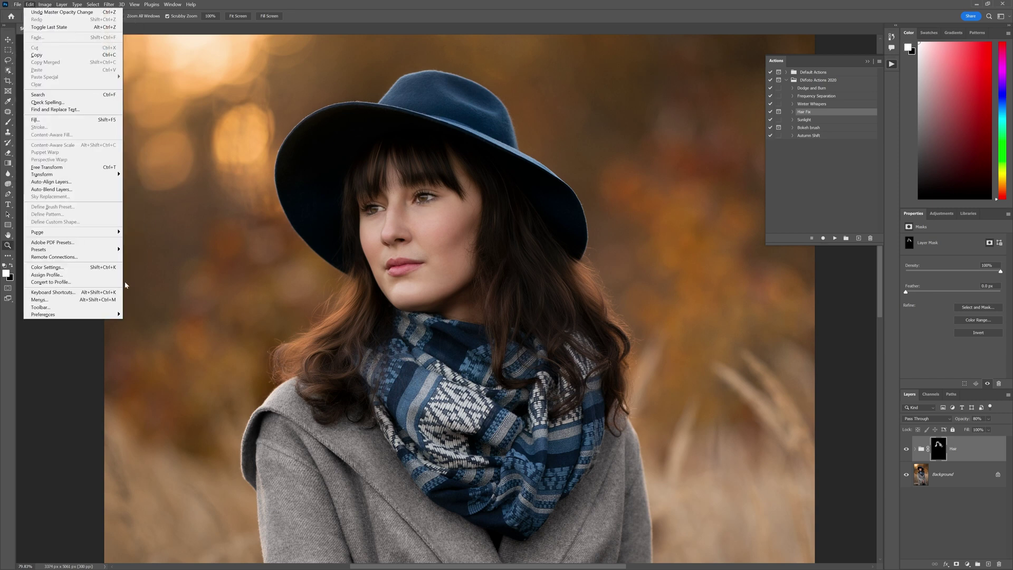
mouse_move(86, 315)
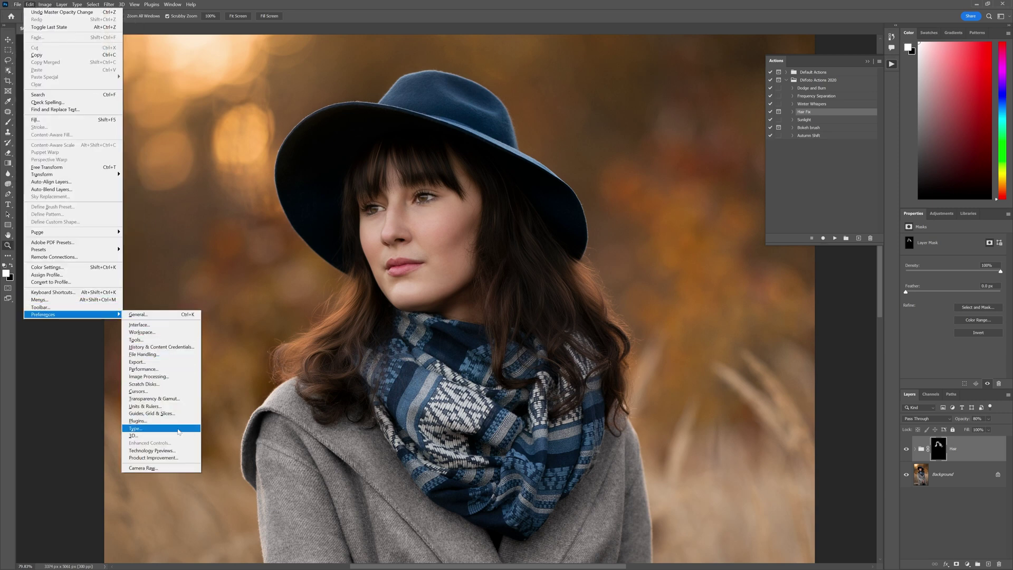
left_click(153, 368)
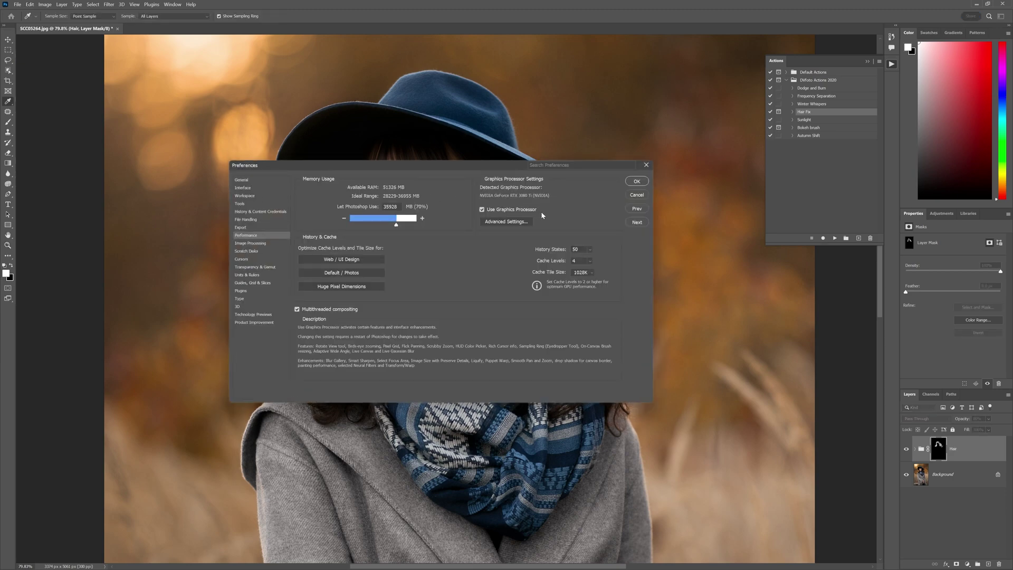
left_click(637, 195)
key("z")
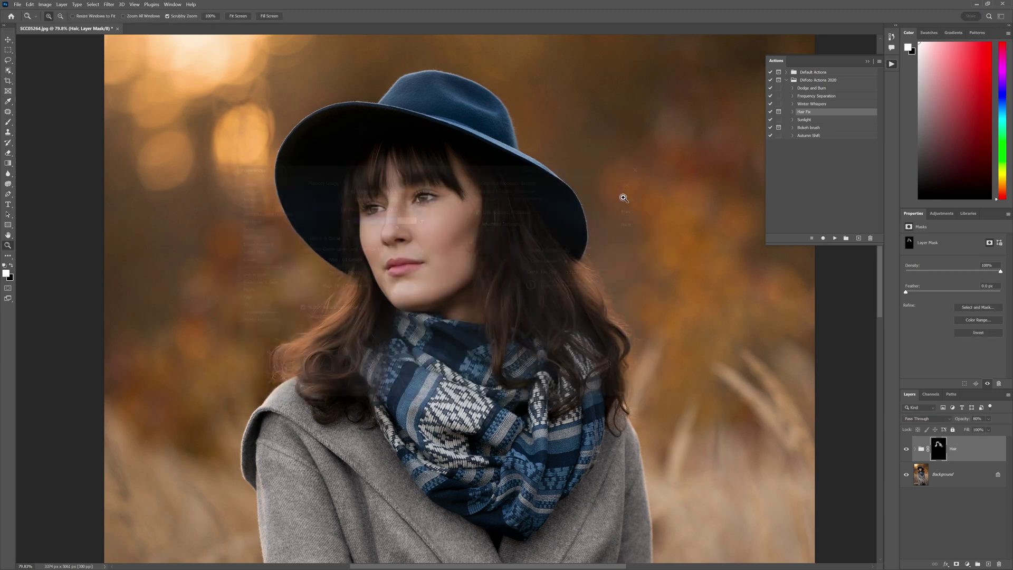
Step: Zoom out until the whole portrait fits the window
scroll(460, 203, "down", 3)
scroll(453, 211, "down", 2)
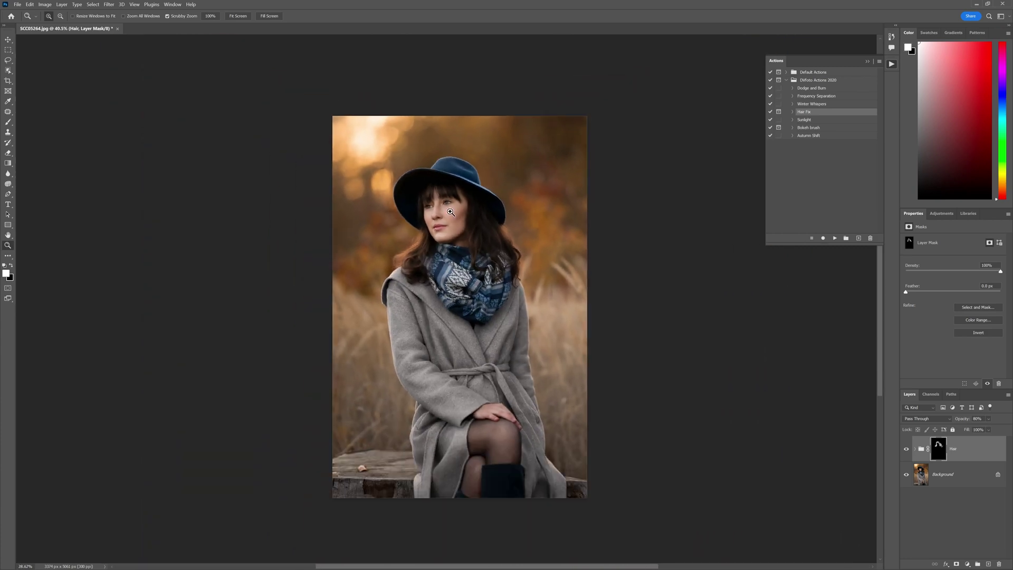